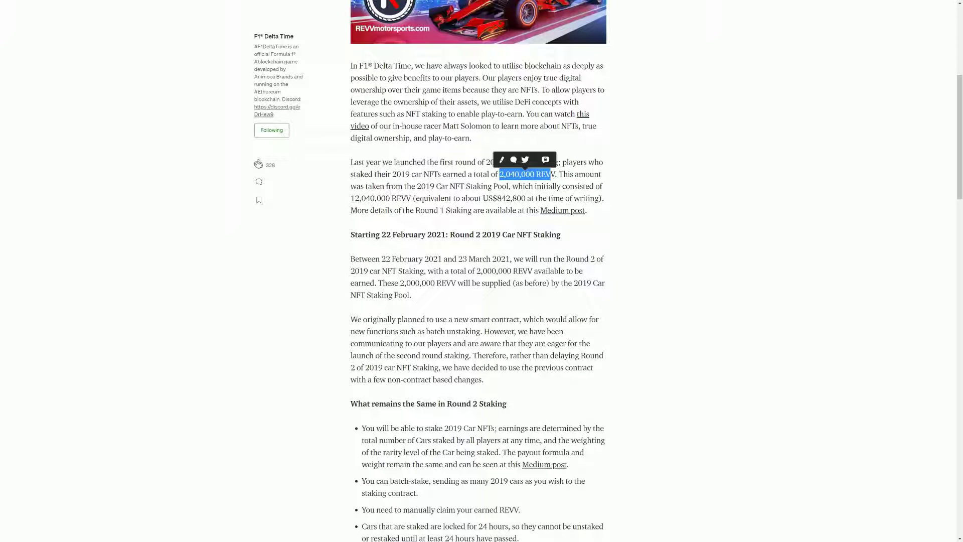
# Read the Round 2 2019 Car NFT Staking article, covering the REVV pool amounts and the rules that remain the same.
pyautogui.moveTo(352, 199); pyautogui.dragTo(410, 202)
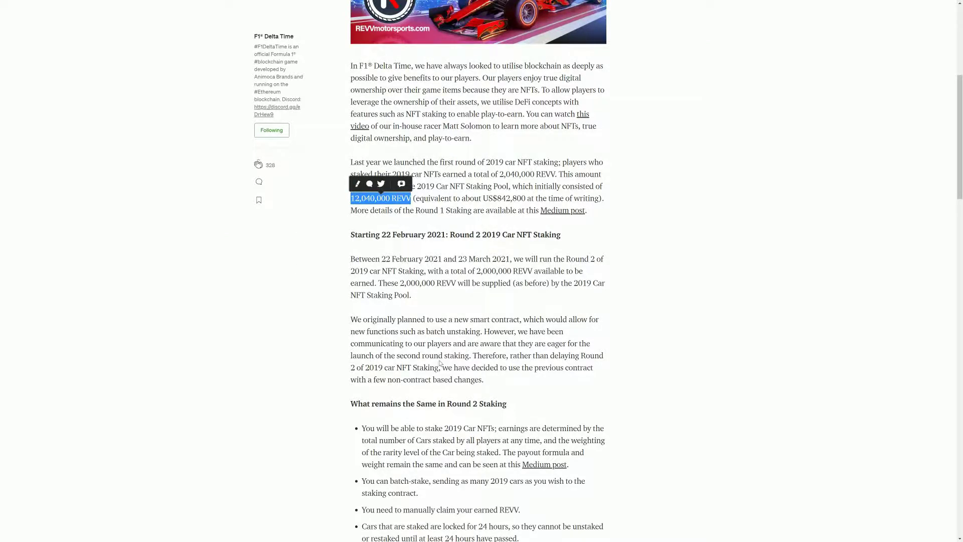
pyautogui.scroll(-3, 283, 284)
pyautogui.moveTo(362, 289)
pyautogui.mouseDown()
pyautogui.moveTo(602, 303)
pyautogui.moveTo(361, 277)
pyautogui.mouseUp()
pyautogui.click(605, 299)
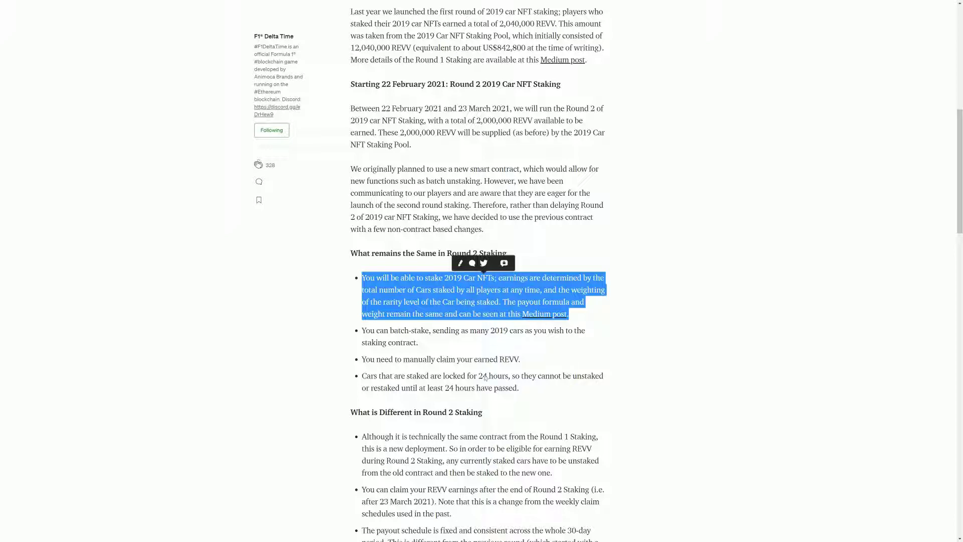
pyautogui.click(427, 349)
pyautogui.tripleClick(414, 343)
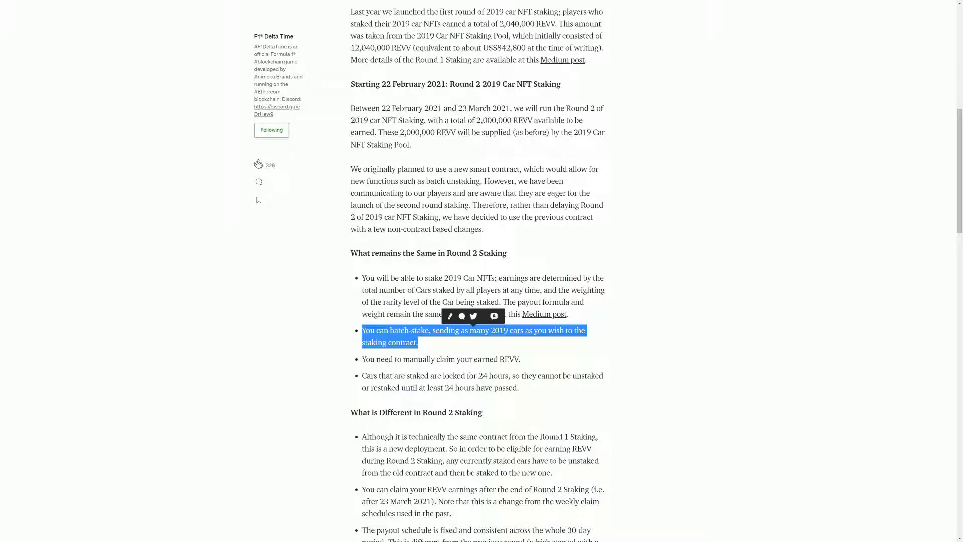
pyautogui.moveTo(494, 233); pyautogui.dragTo(351, 170)
pyautogui.click(446, 227)
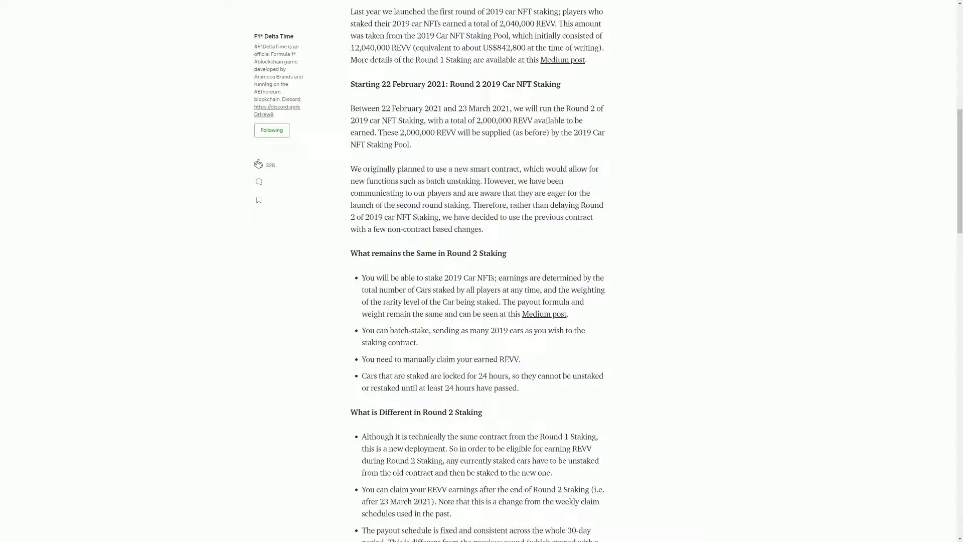
pyautogui.scroll(-2, 340, 355)
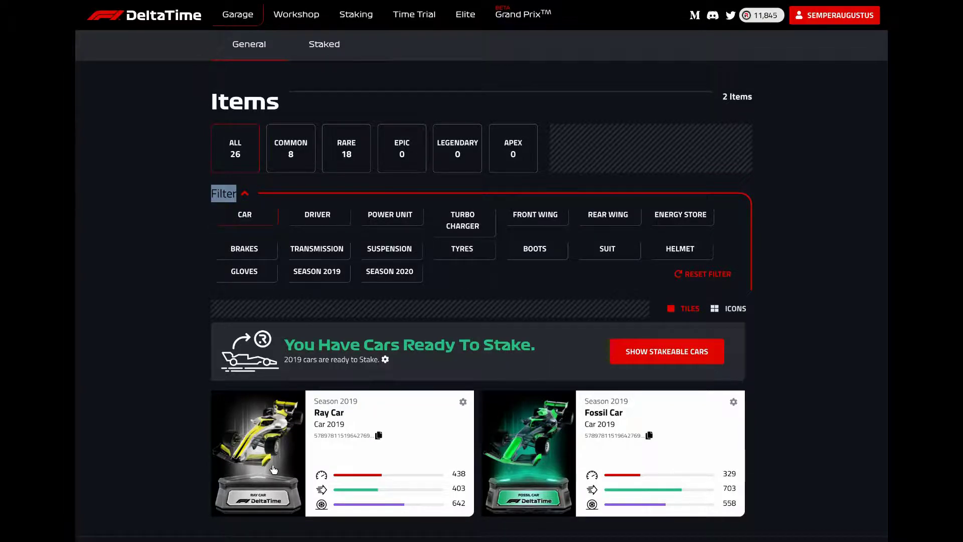
# Switch to the F1 Delta Time garage, review the owned 2019 cars and open the staking page.
pyautogui.scroll(-2, 273, 469)
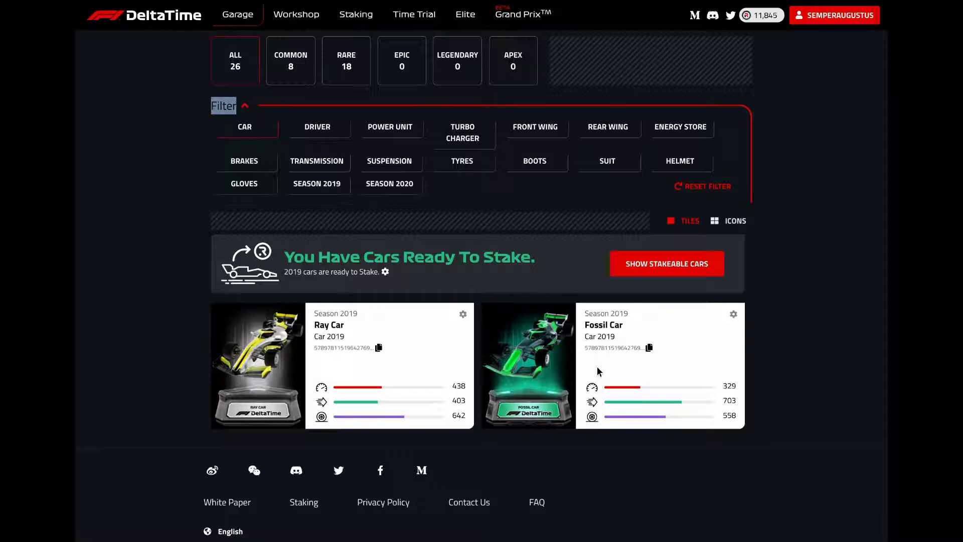
pyautogui.scroll(2, 721, 341)
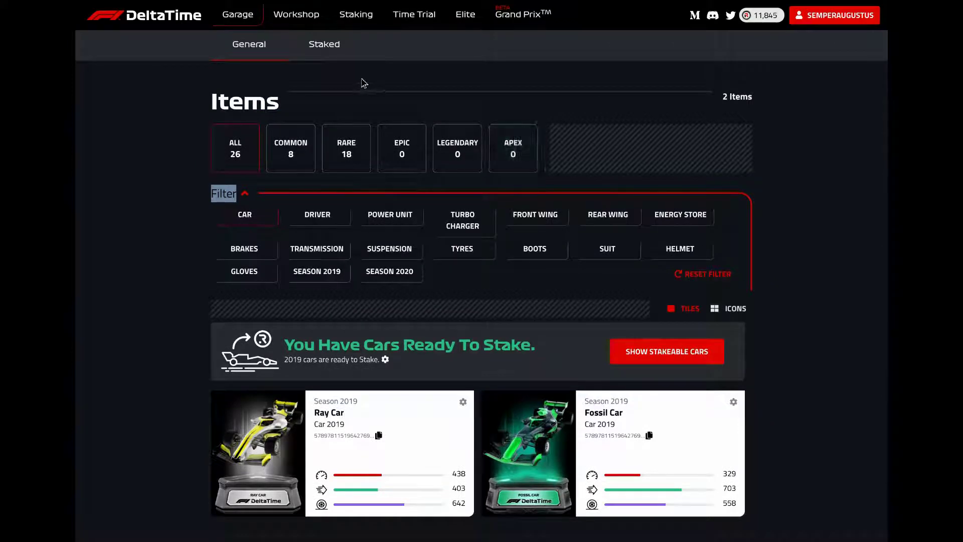
pyautogui.click(354, 21)
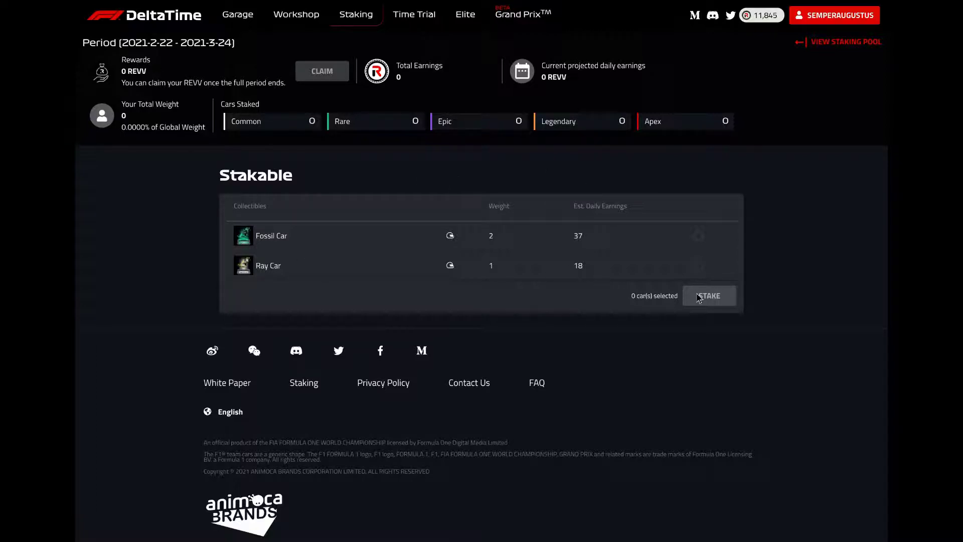
# Request staking of the Fossil Car and Ray Car, and reject the MetaMask transaction.
pyautogui.click(699, 235)
pyautogui.click(699, 266)
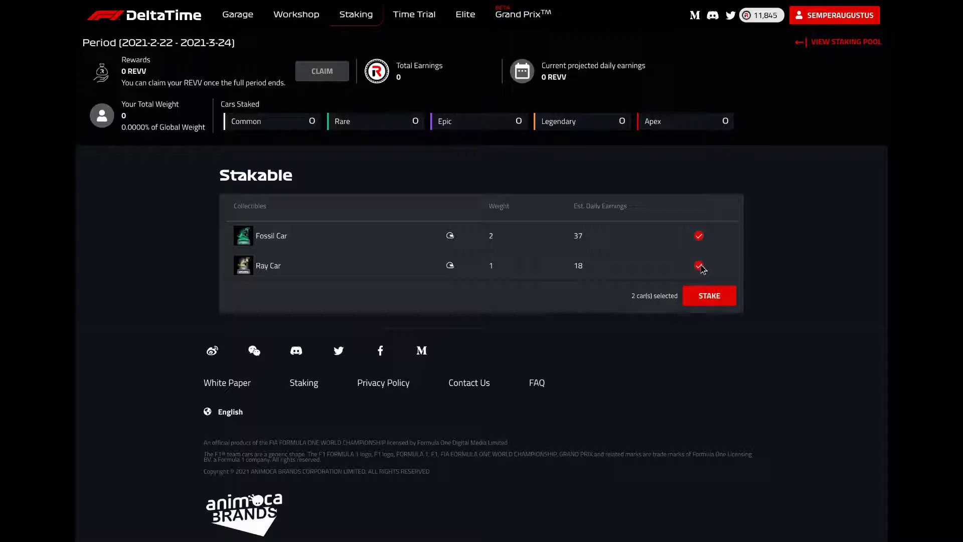
pyautogui.click(707, 297)
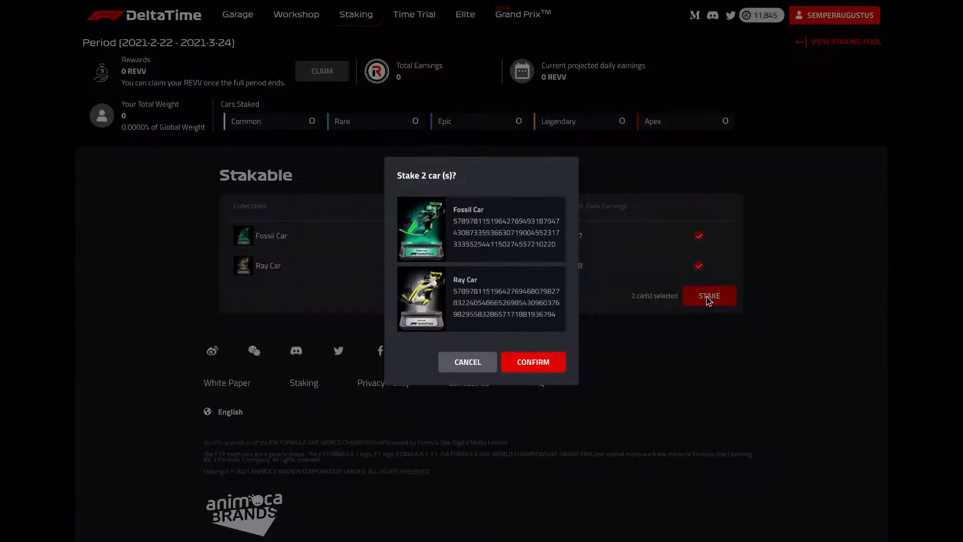
pyautogui.click(534, 363)
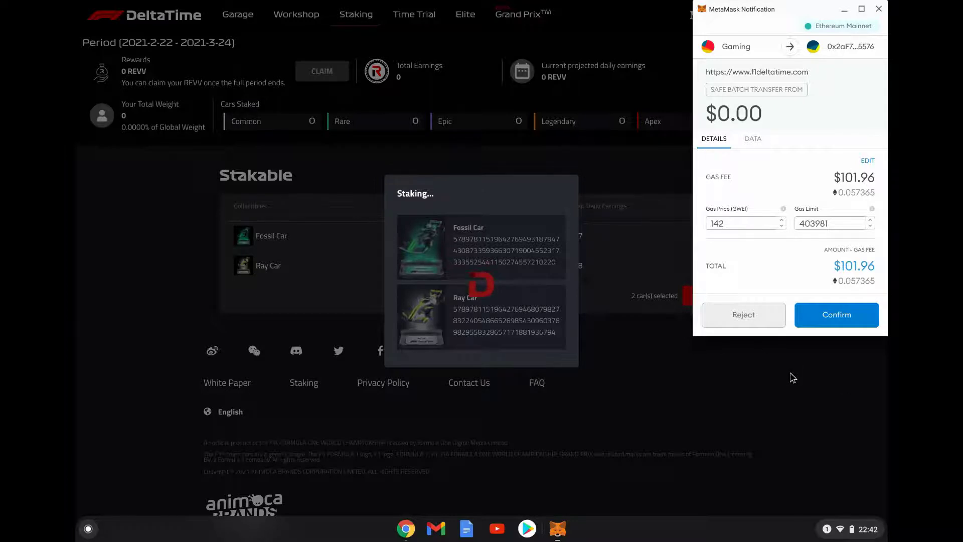
pyautogui.click(743, 317)
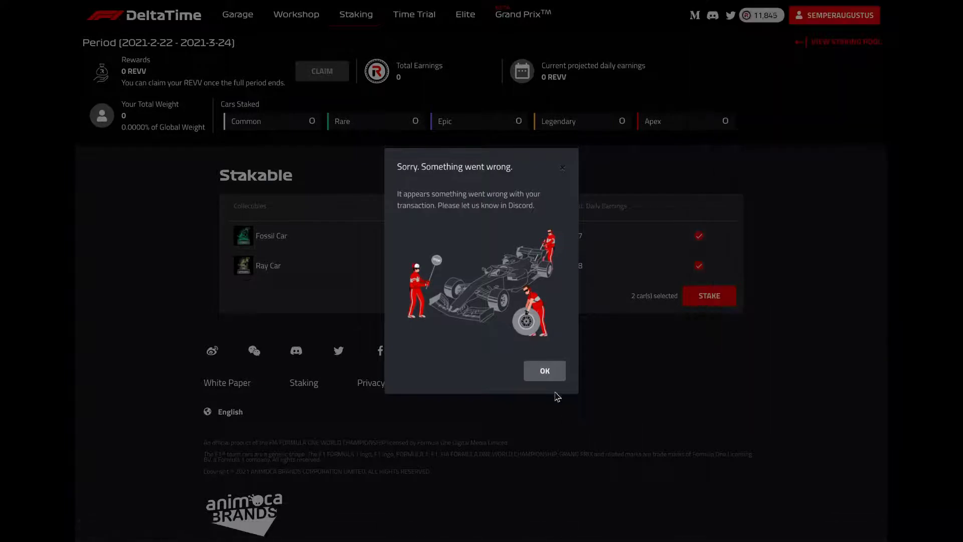
pyautogui.click(555, 376)
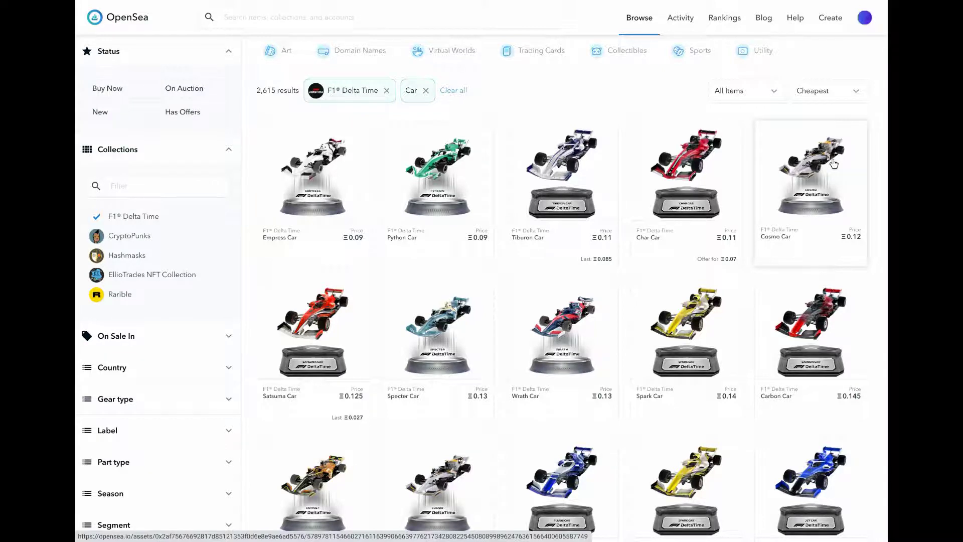
# On OpenSea, check out the Empress Car listed at 0.09 ETH and approve the purchase in MetaMask.
pyautogui.click(318, 219)
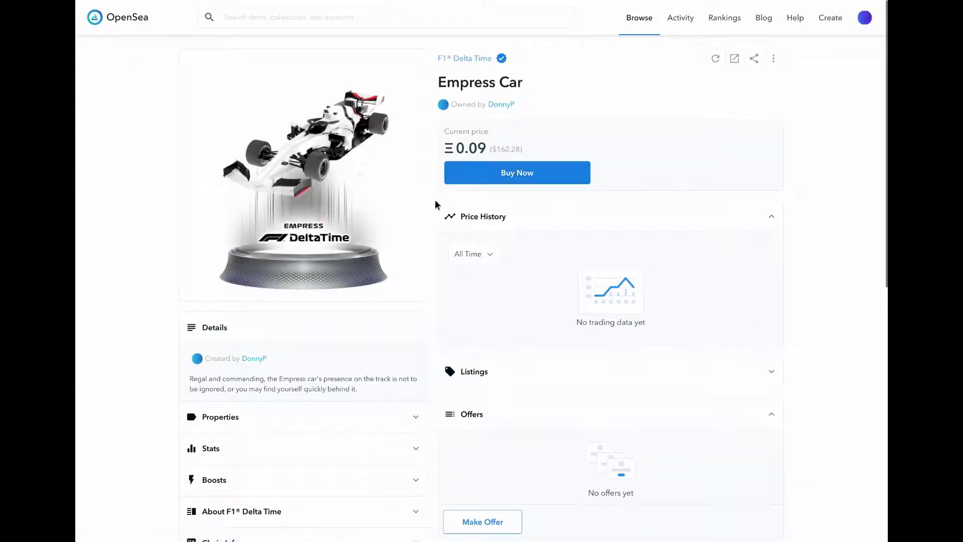
pyautogui.click(523, 175)
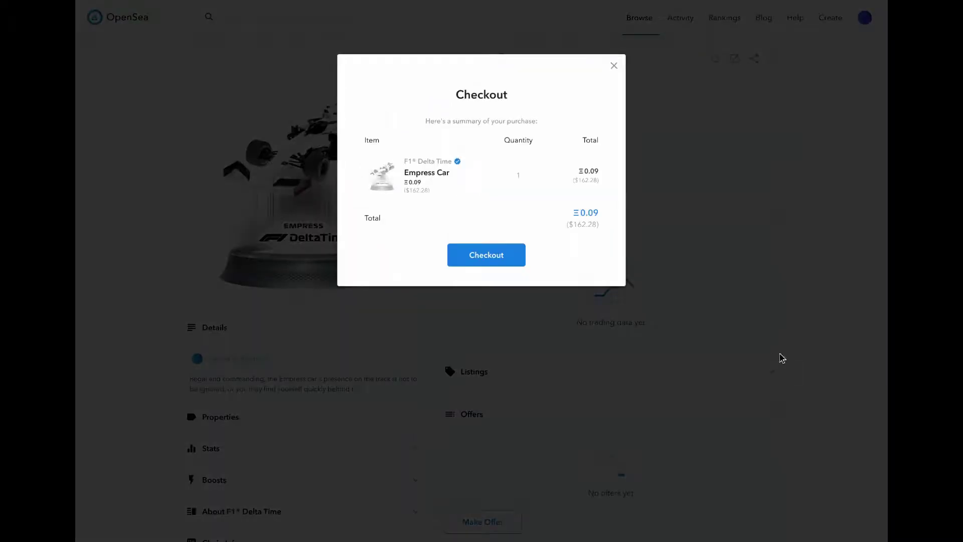
pyautogui.click(487, 256)
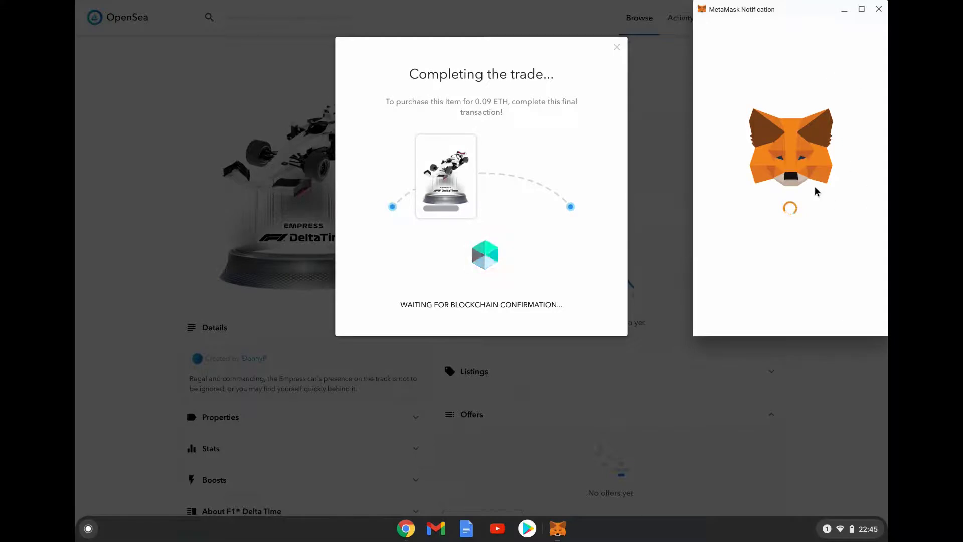
pyautogui.press('XF86AudioRaiseVolume')
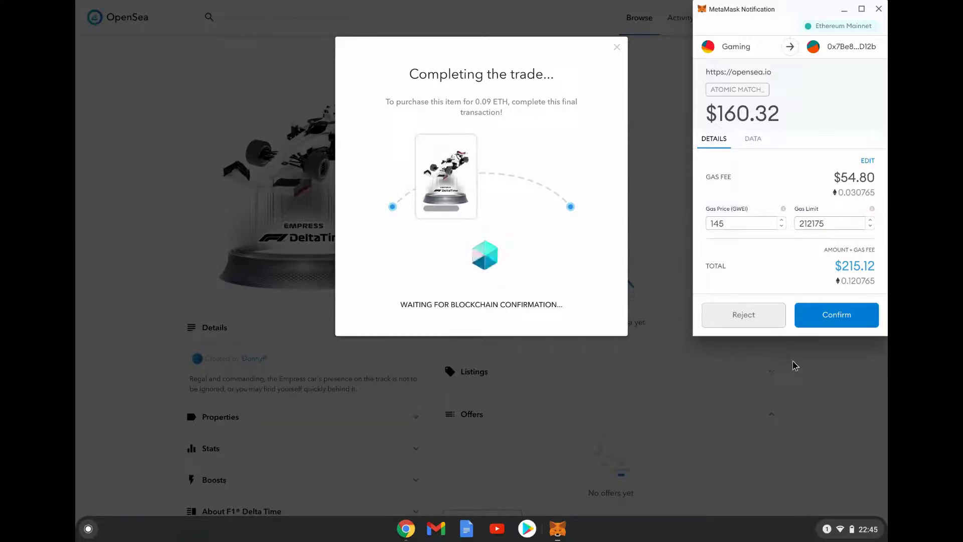
pyautogui.click(841, 320)
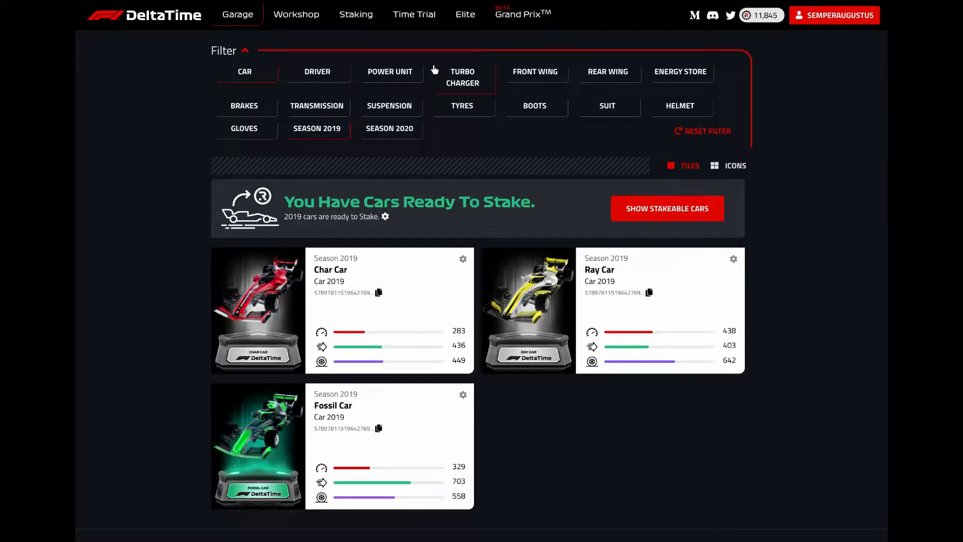
# In F1 Delta Time, stake the Fossil Car, Char Car and Ray Car together and approve the transaction in MetaMask.
pyautogui.click(351, 23)
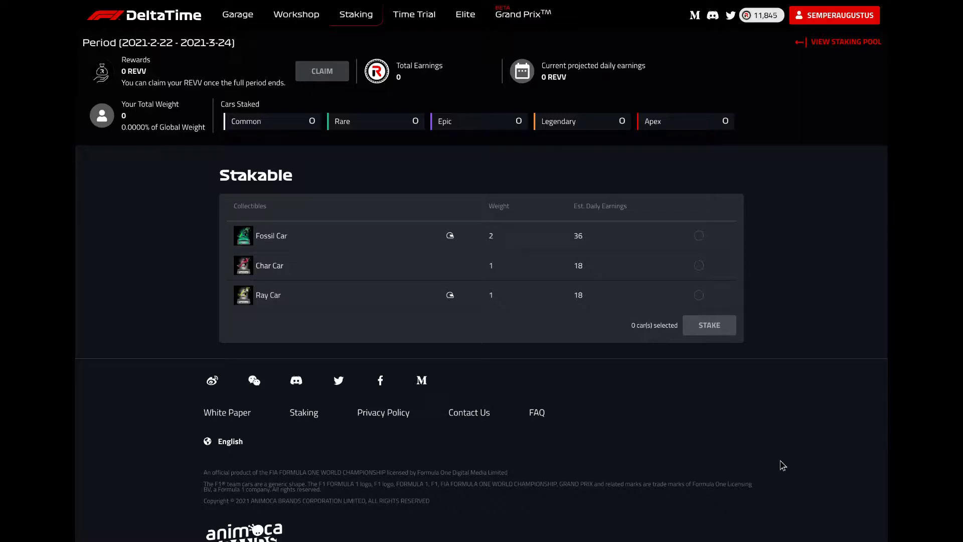
pyautogui.moveTo(252, 265)
pyautogui.click(699, 295)
pyautogui.click(699, 265)
pyautogui.click(700, 236)
pyautogui.click(713, 329)
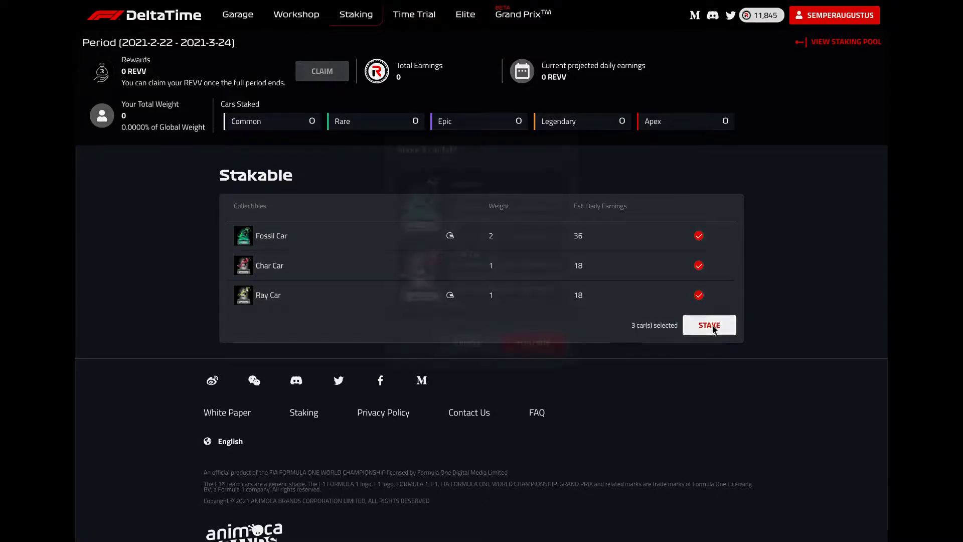
pyautogui.click(534, 366)
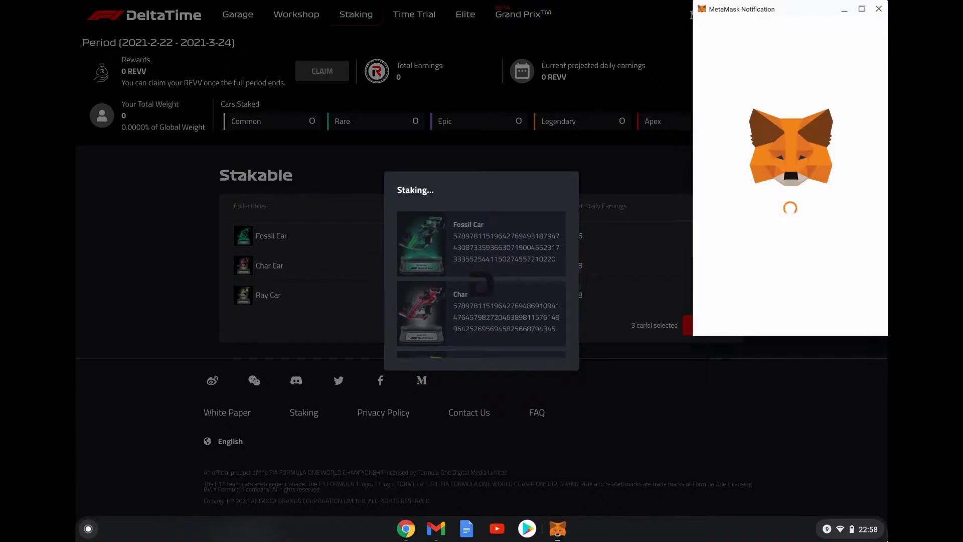
pyautogui.press('XF86AudioRaiseVolume')
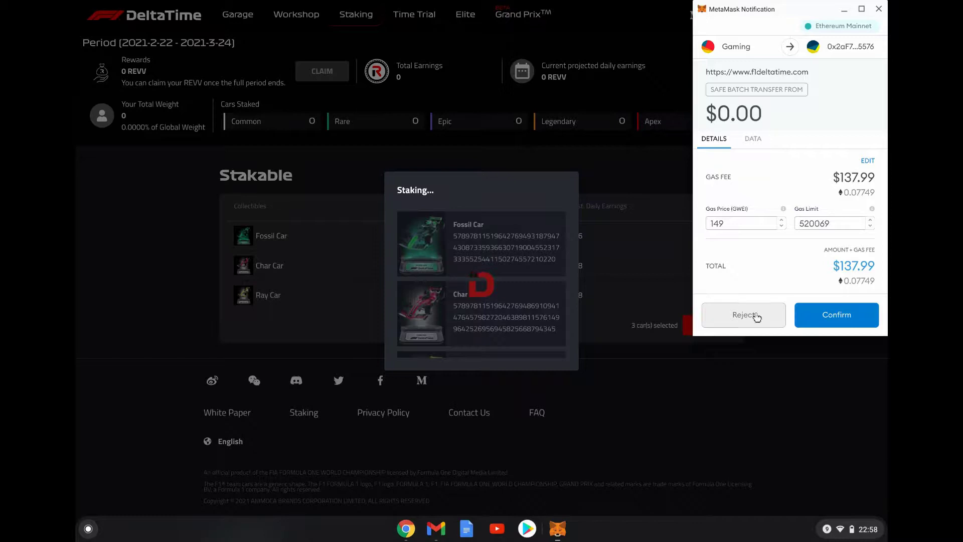
pyautogui.click(812, 317)
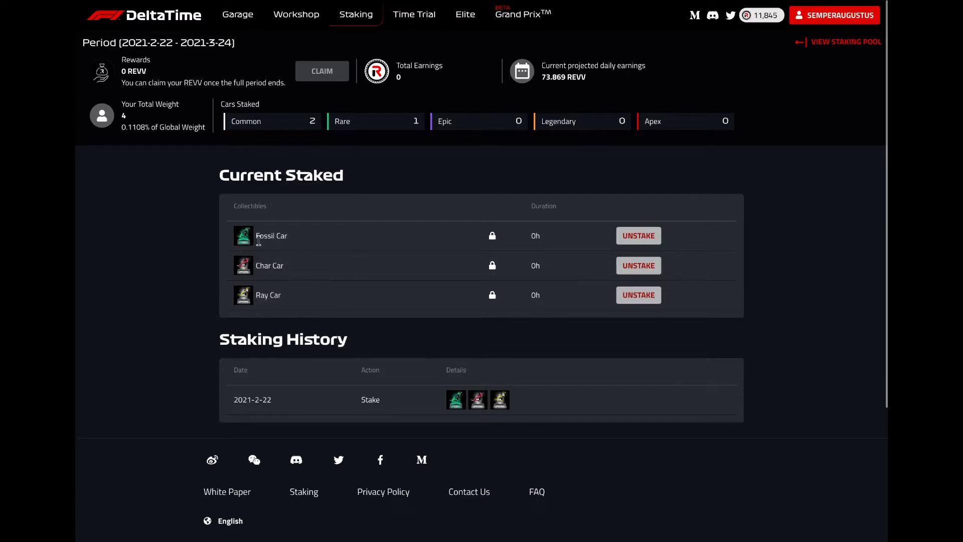
pyautogui.moveTo(514, 263)
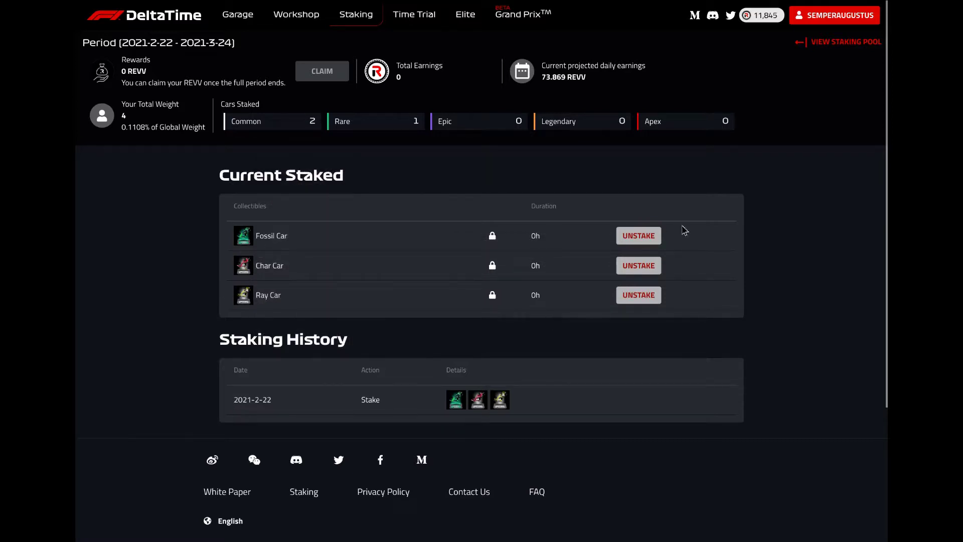